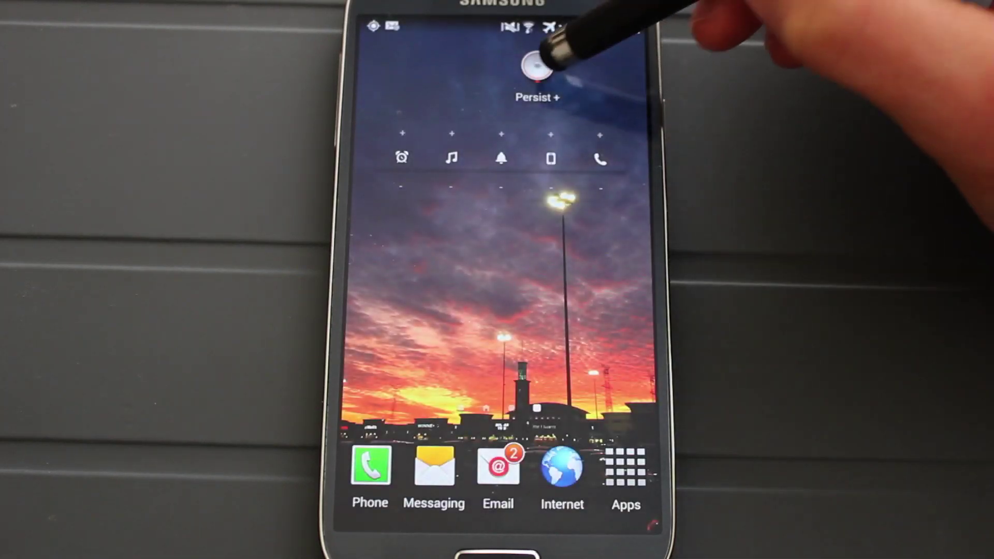
# Step: Launch Persist Plus from its Persist+ home-screen widget
pyautogui.click(537, 66)
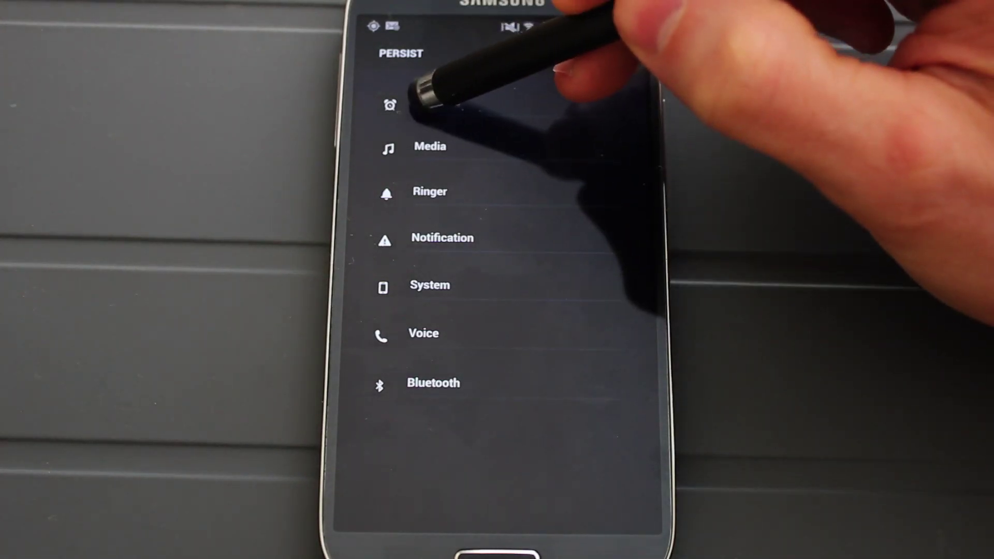
# Step: Show every stream's level and set alarm to 28%, voice to 40%, Bluetooth to 60%
pyautogui.click(431, 102)
pyautogui.moveTo(593, 114)
pyautogui.mouseDown()
pyautogui.moveTo(513, 114)
pyautogui.moveTo(573, 101)
pyautogui.moveTo(533, 101)
pyautogui.moveTo(561, 115)
pyautogui.mouseUp()
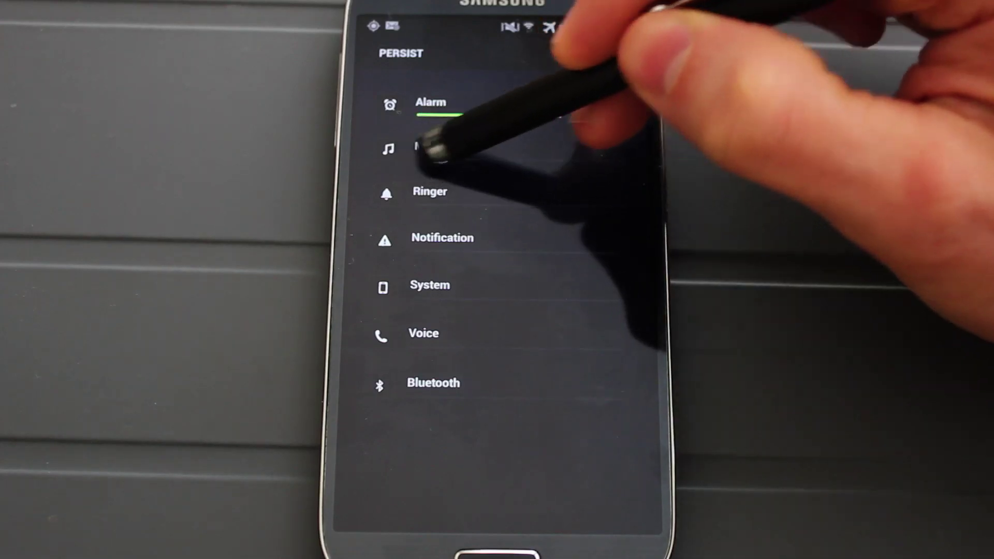
pyautogui.click(437, 146)
pyautogui.click(430, 191)
pyautogui.click(419, 237)
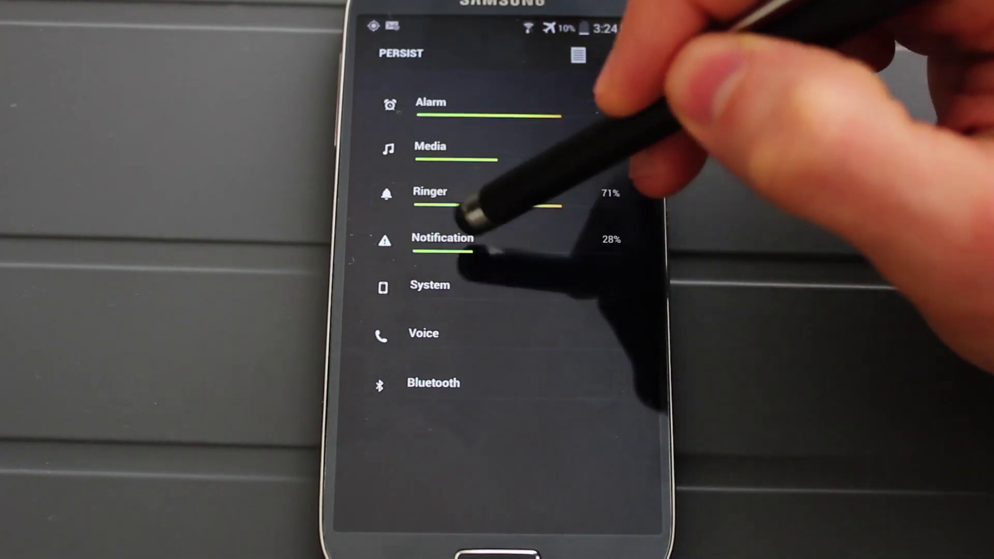
pyautogui.click(429, 285)
pyautogui.click(423, 333)
pyautogui.click(433, 383)
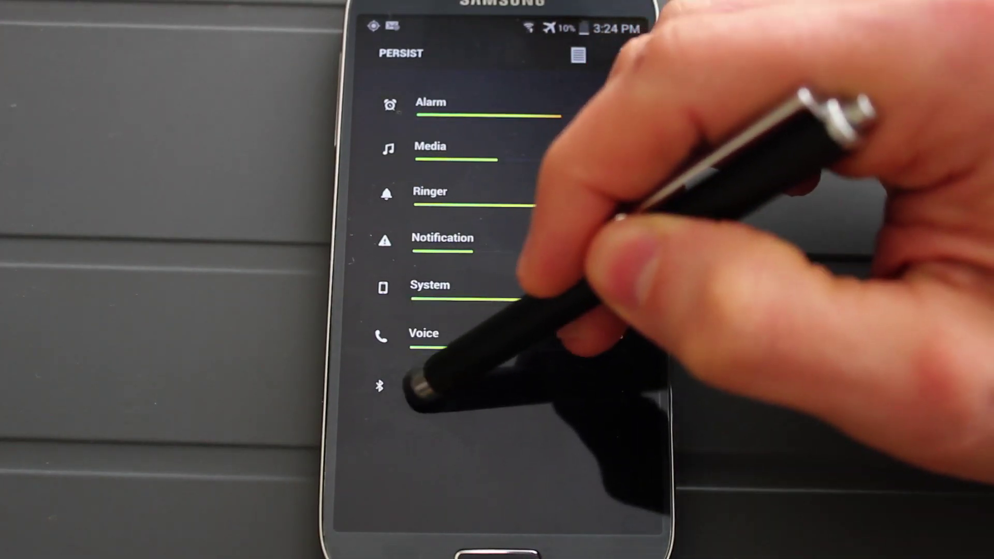
pyautogui.moveTo(454, 347); pyautogui.dragTo(495, 347)
pyautogui.moveTo(521, 398); pyautogui.dragTo(538, 397)
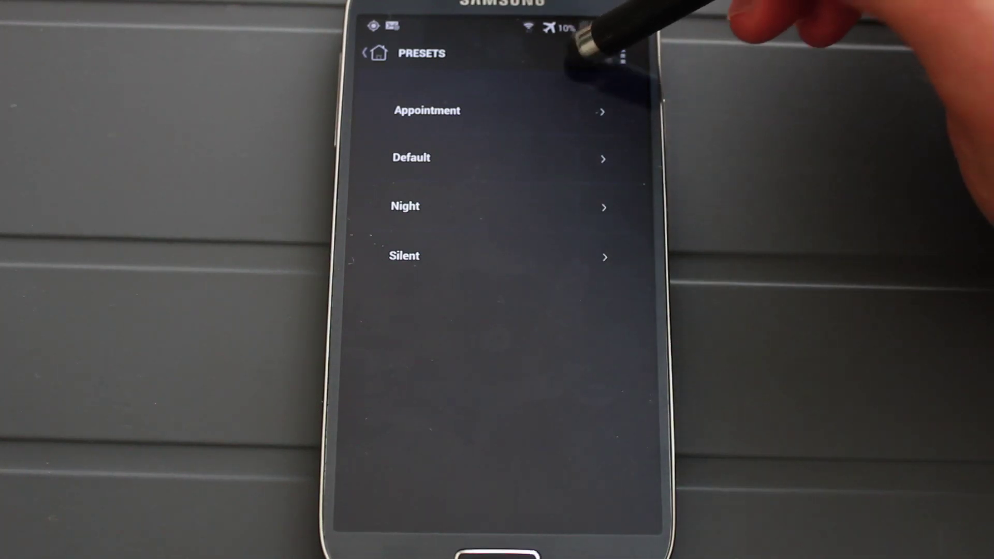
# Step: Add a preset named 'New' and show its ADD SETTINGS list
pyautogui.click(578, 53)
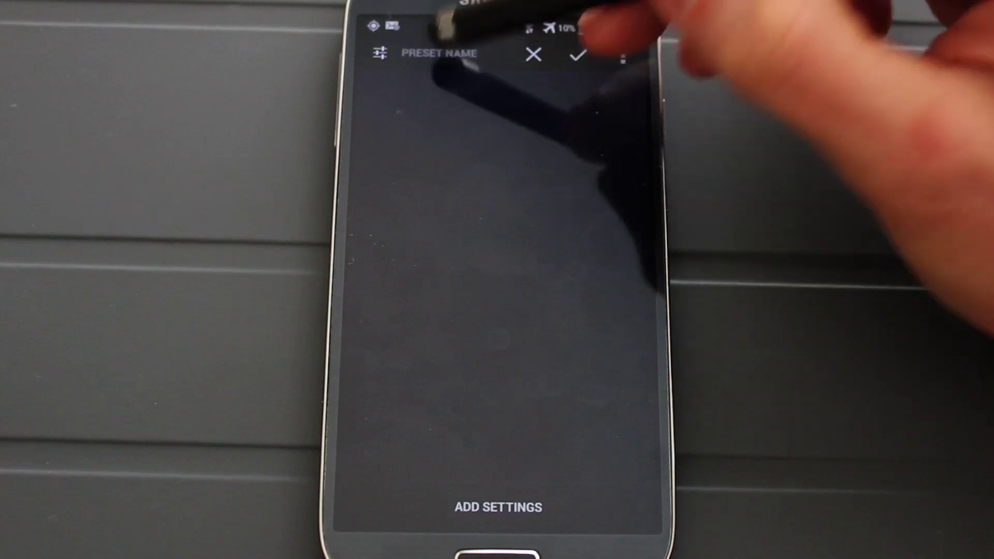
pyautogui.click(443, 53)
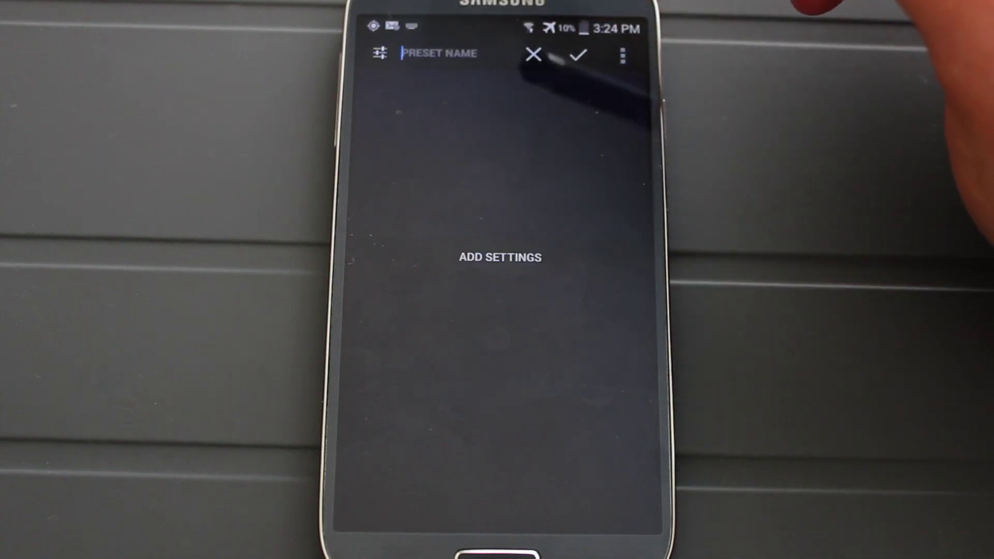
pyautogui.write('New')
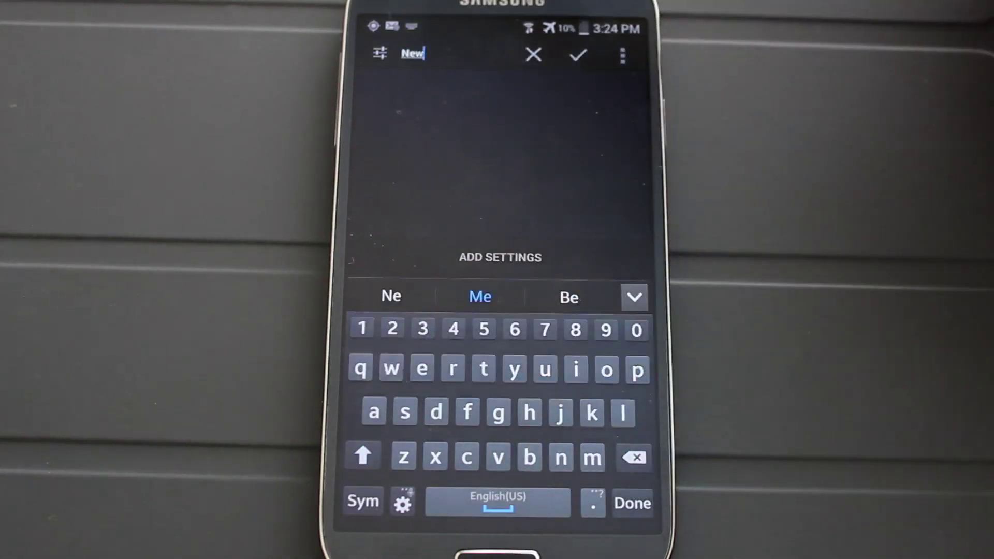
pyautogui.click(633, 503)
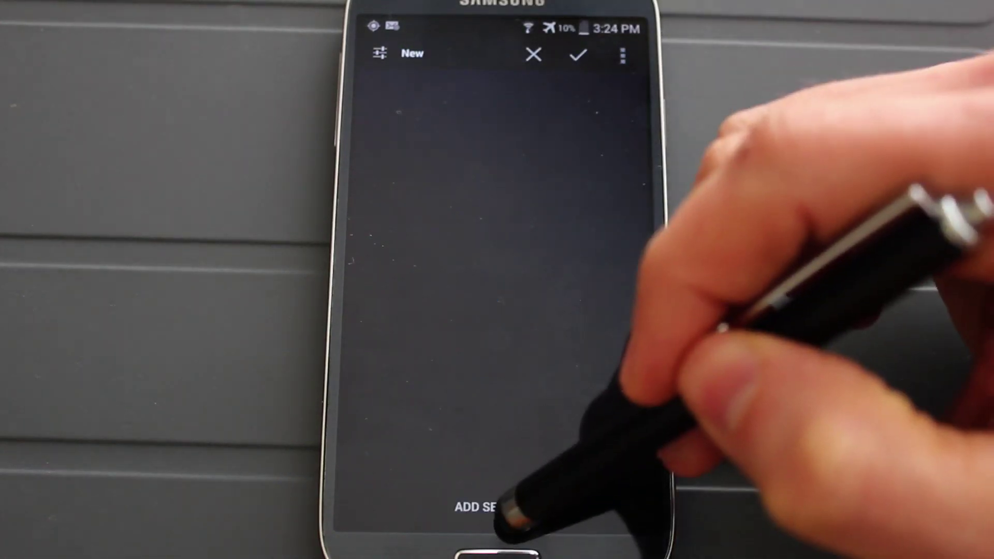
pyautogui.click(513, 513)
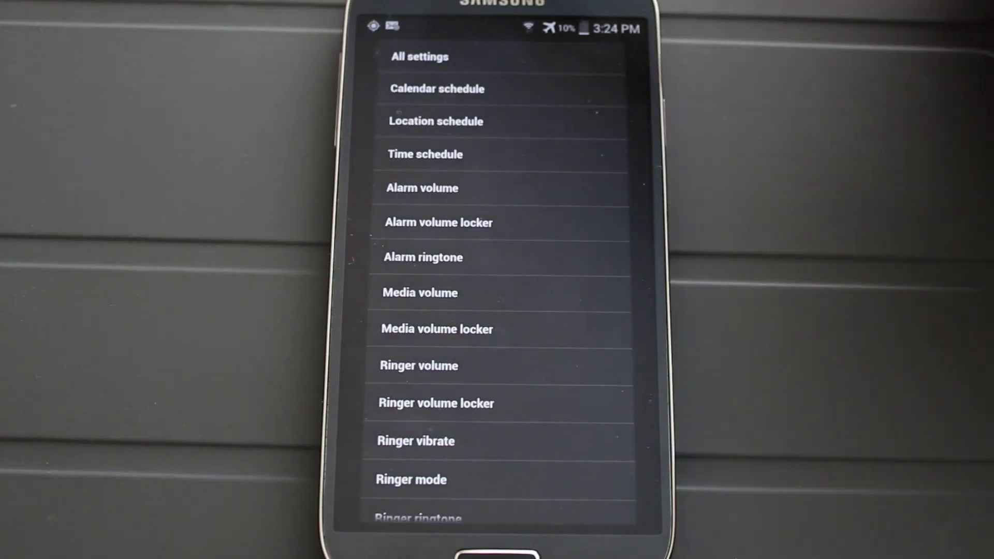
pyautogui.scroll(-5, 515, 356)
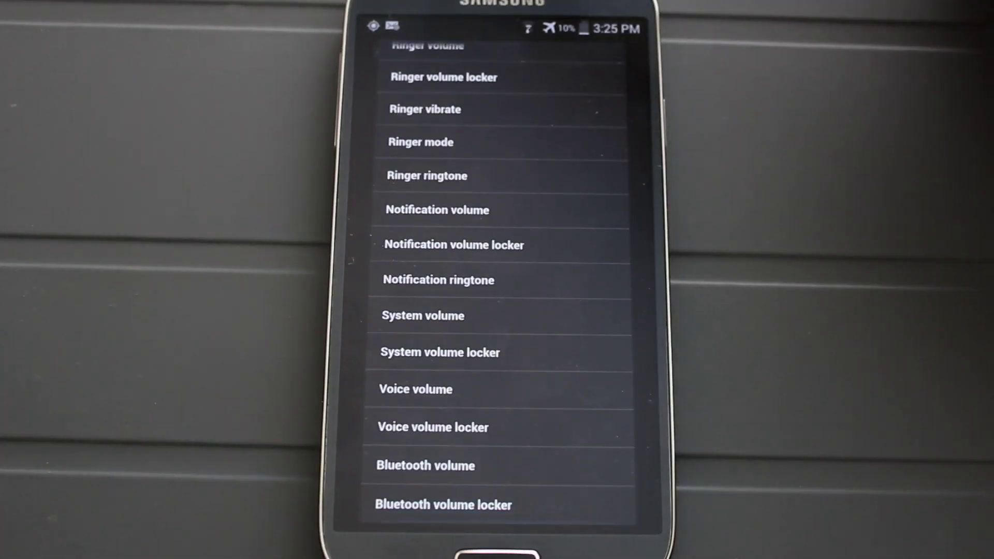
pyautogui.scroll(5, 567, 116)
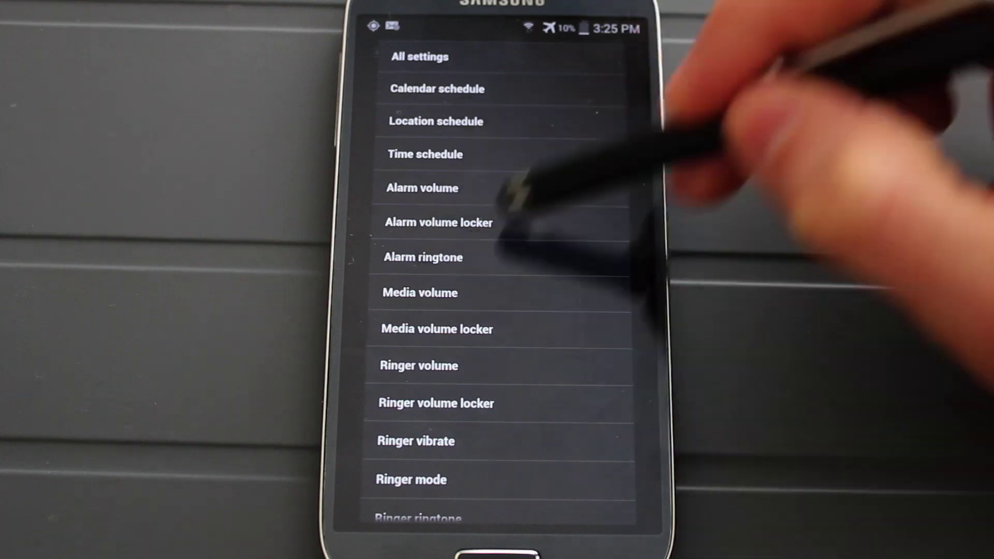
# Step: Give the New preset an any-calendar-event schedule and 53% media volume
pyautogui.click(541, 89)
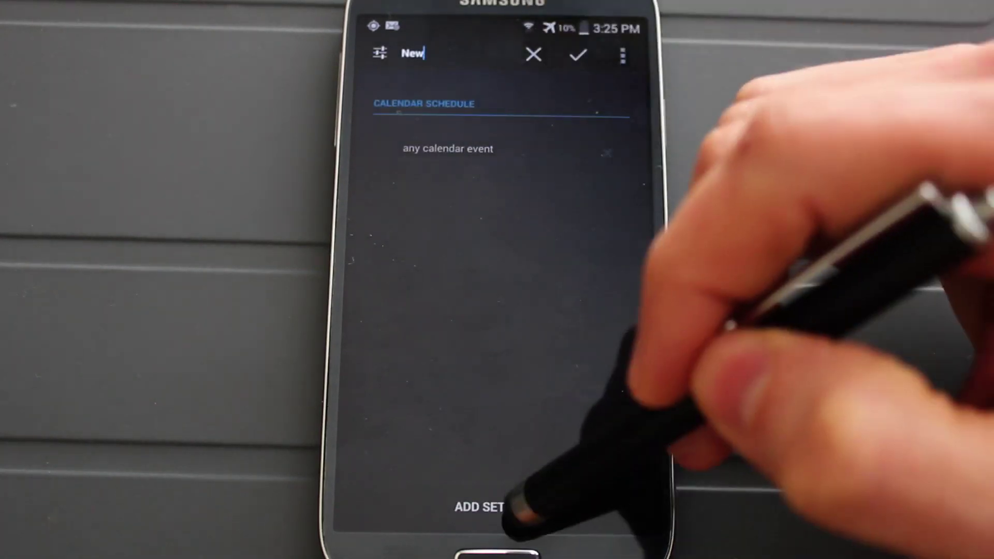
pyautogui.click(498, 507)
pyautogui.moveTo(535, 332); pyautogui.dragTo(533, 262)
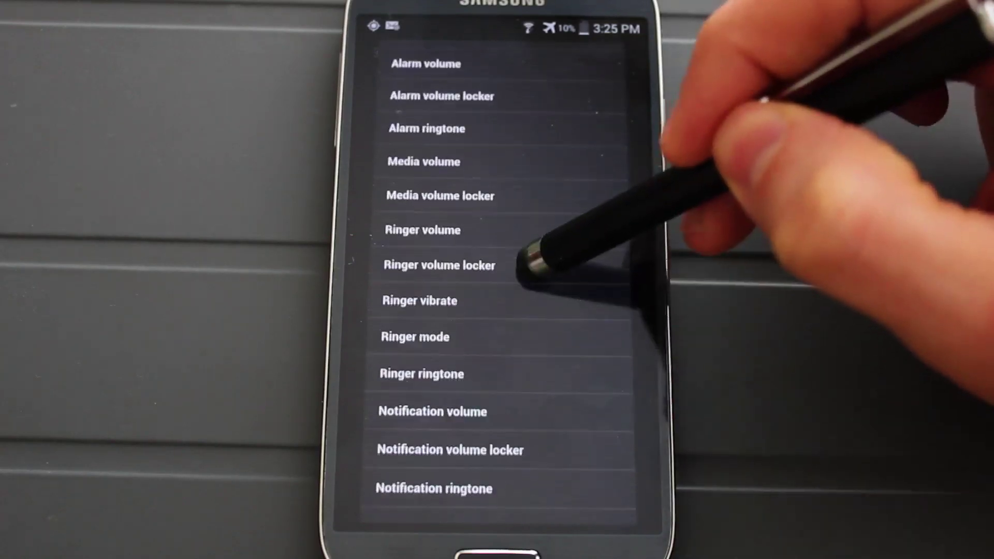
pyautogui.click(466, 189)
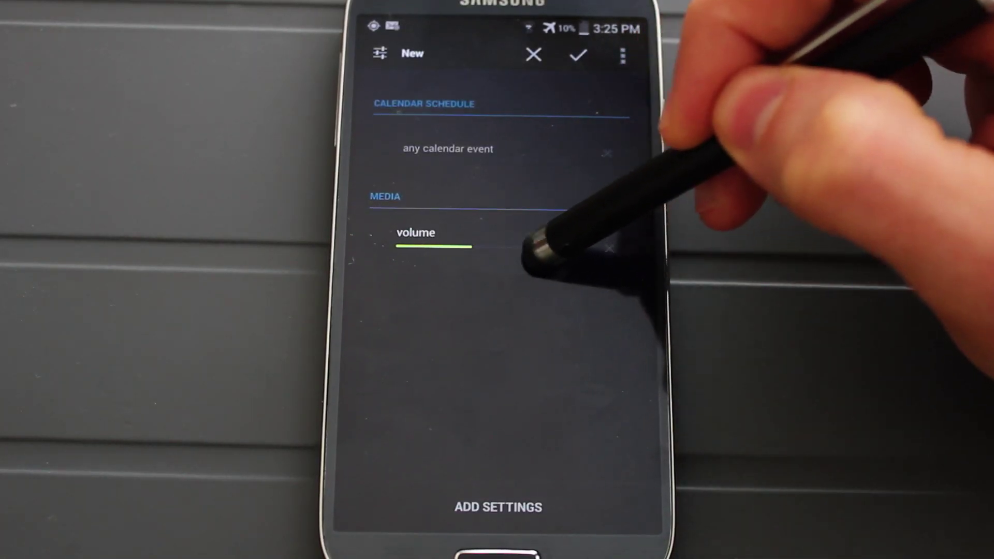
pyautogui.click(455, 241)
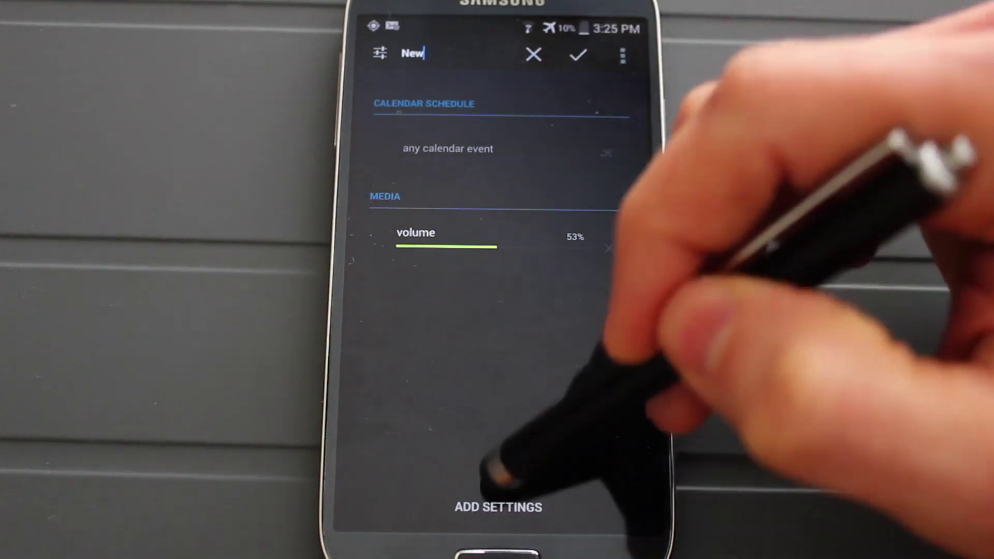
pyautogui.click(501, 507)
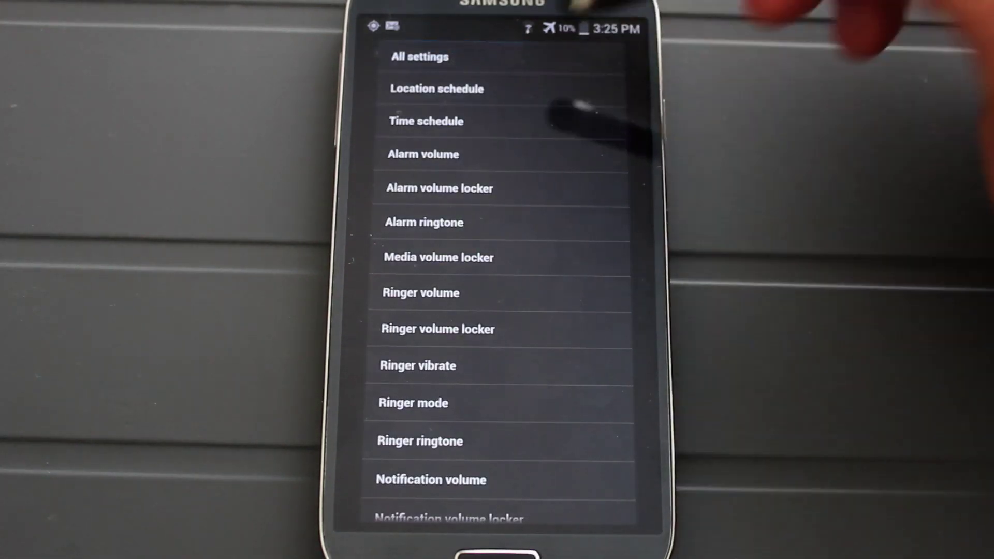
pyautogui.click(578, 120)
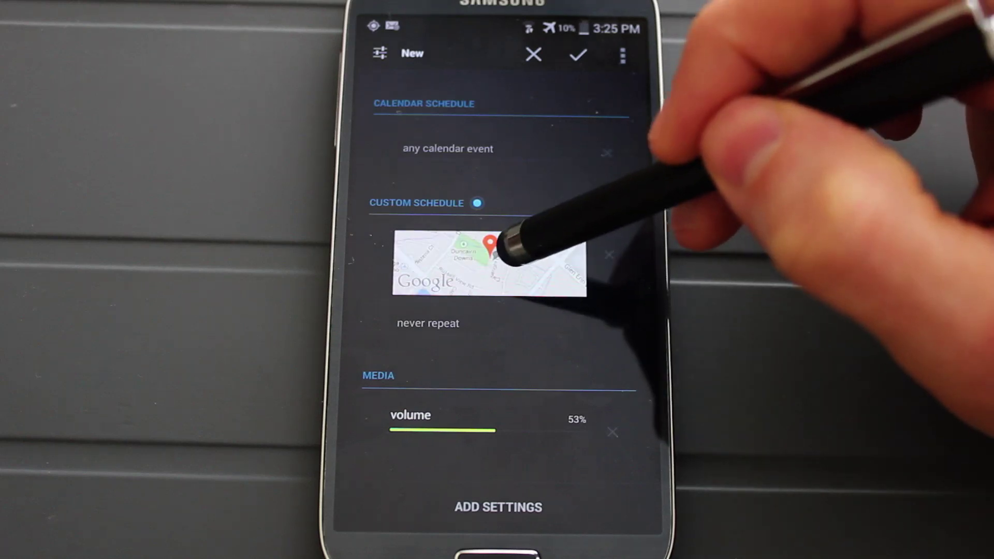
# Step: Pan the location map to centre the 200 m radius circle over the grey block
pyautogui.click(514, 250)
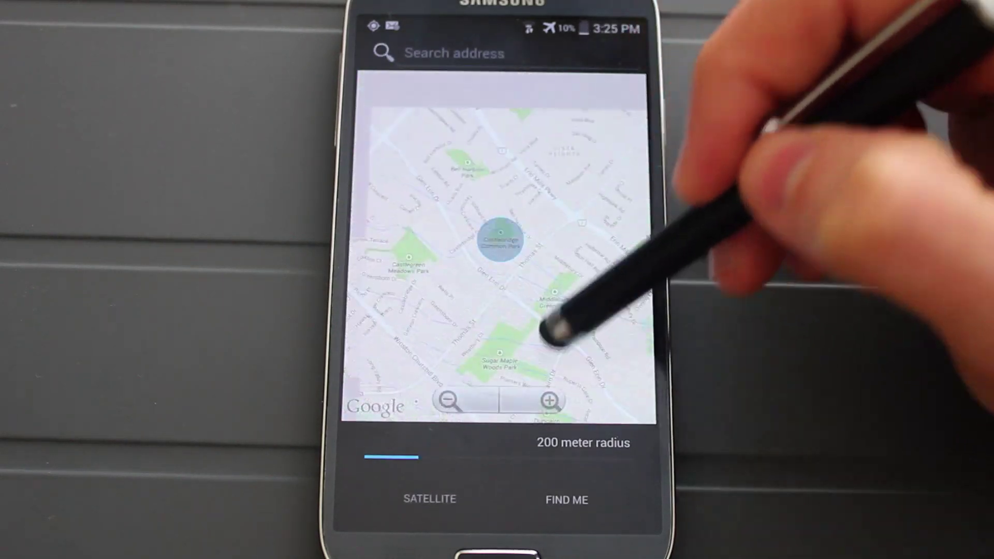
pyautogui.moveTo(573, 145); pyautogui.dragTo(456, 200)
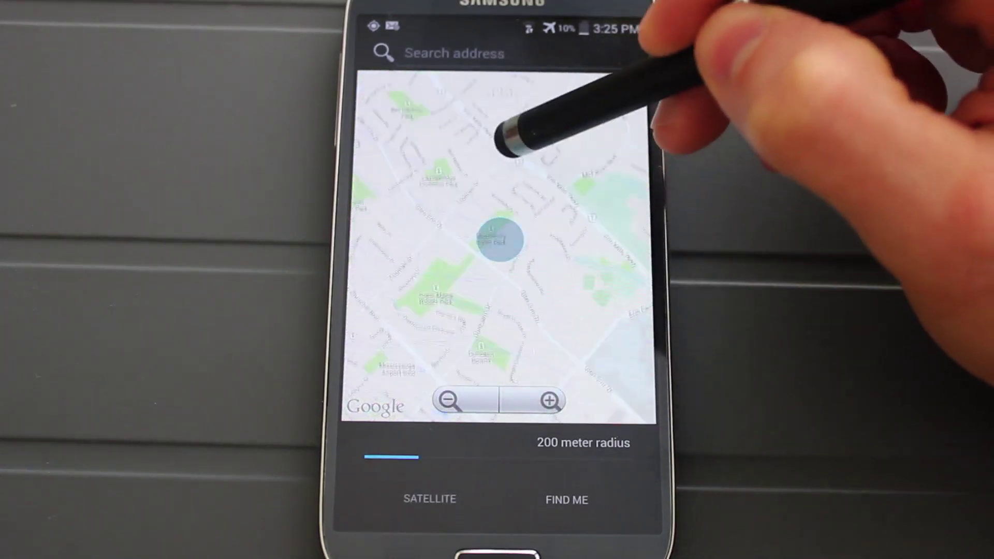
pyautogui.moveTo(510, 145); pyautogui.dragTo(462, 133)
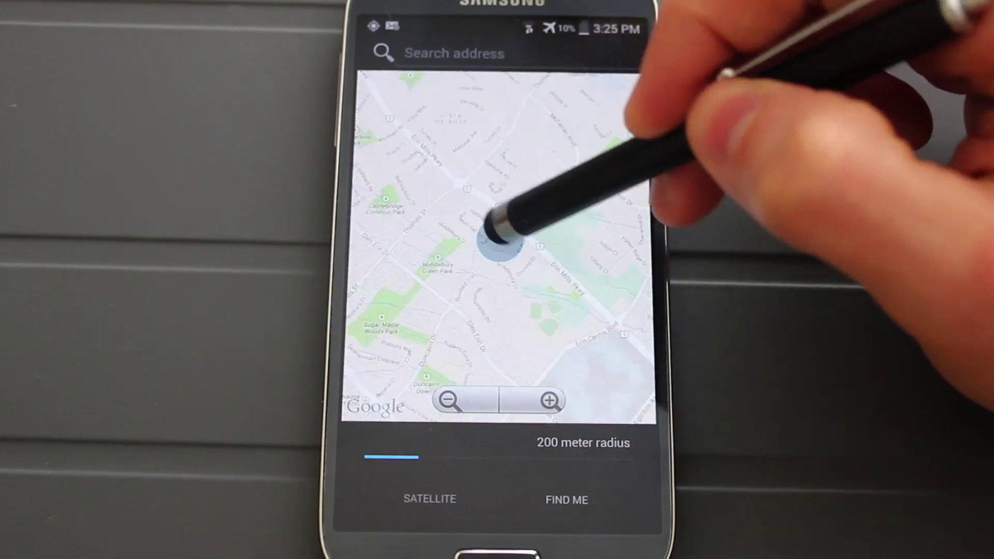
pyautogui.moveTo(497, 226); pyautogui.dragTo(470, 163)
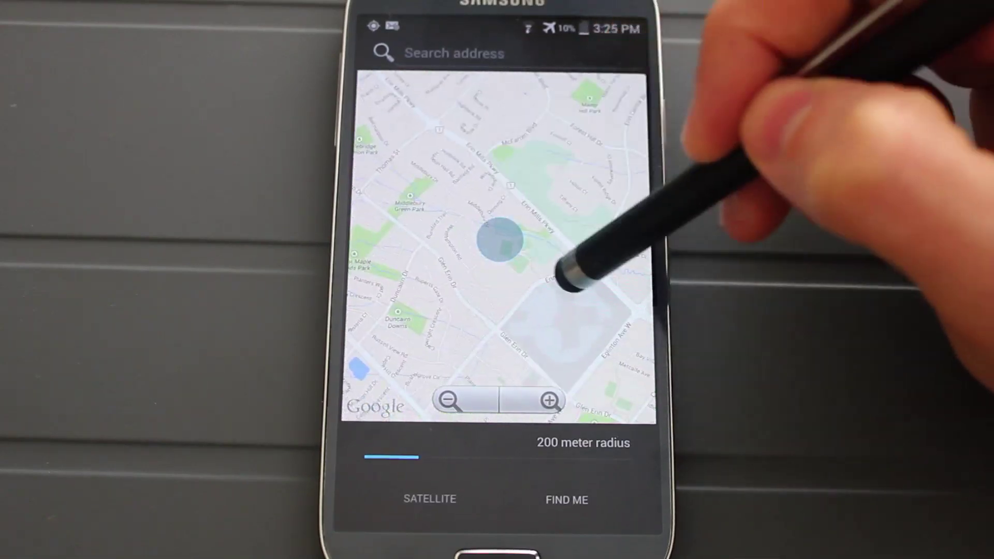
pyautogui.moveTo(571, 279); pyautogui.dragTo(515, 174)
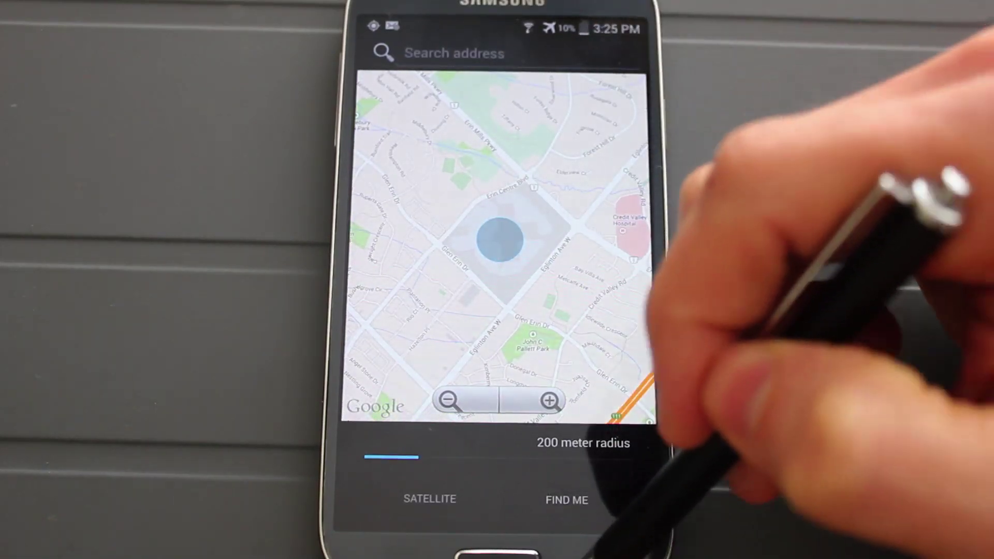
pyautogui.click(598, 553)
pyautogui.click(559, 505)
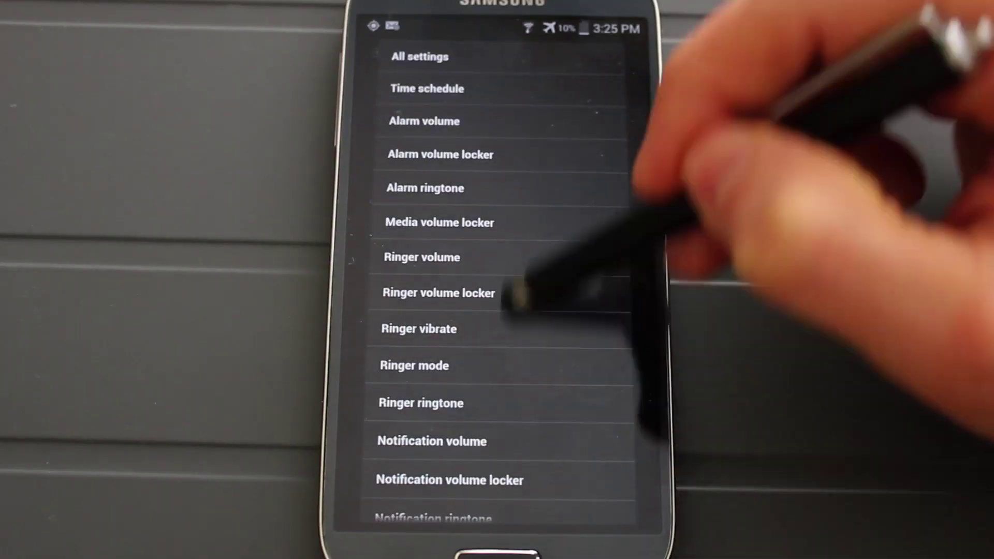
pyautogui.moveTo(517, 292); pyautogui.dragTo(555, 147)
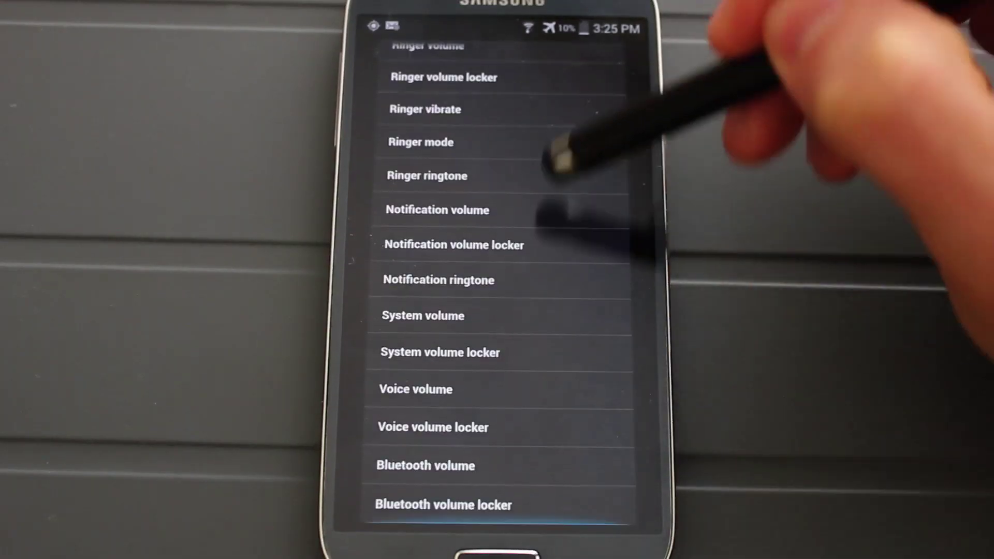
# Step: Add a Notification volume locker set to locked, then save the New preset
pyautogui.moveTo(544, 248); pyautogui.dragTo(552, 312)
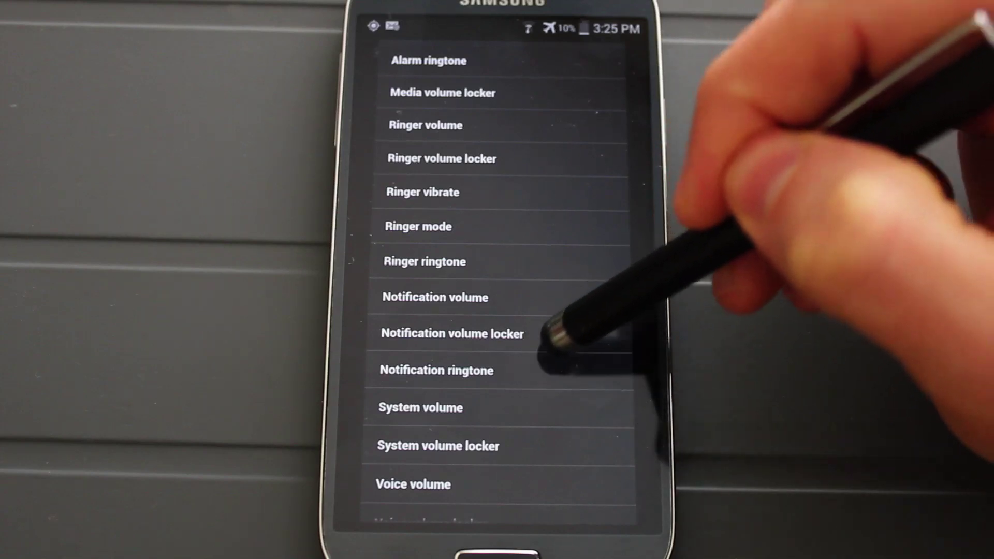
pyautogui.click(559, 333)
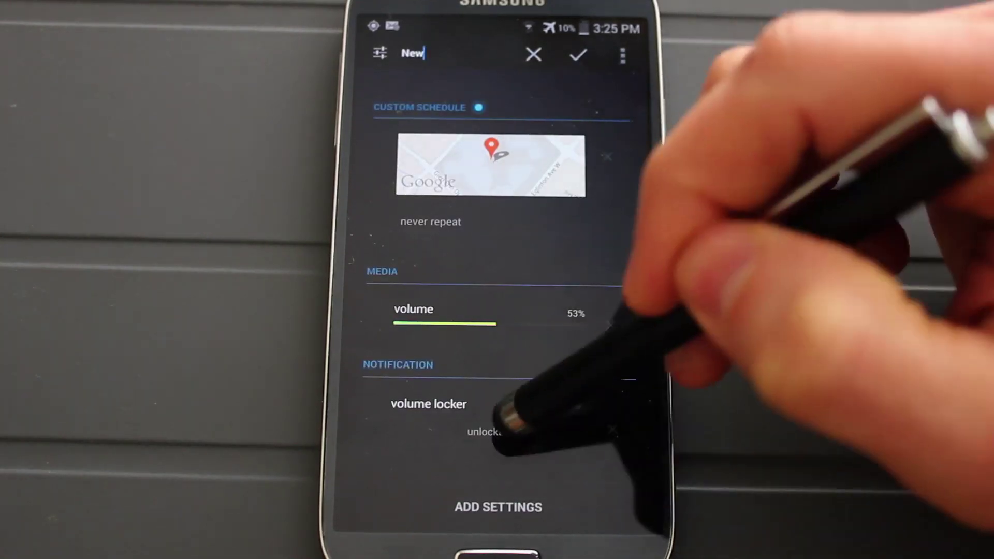
pyautogui.click(508, 415)
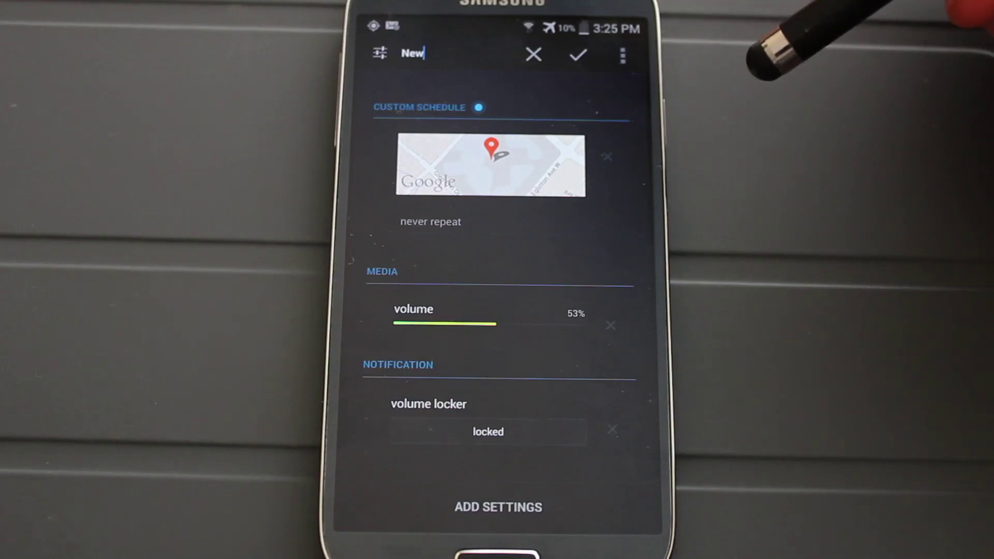
pyautogui.click(578, 55)
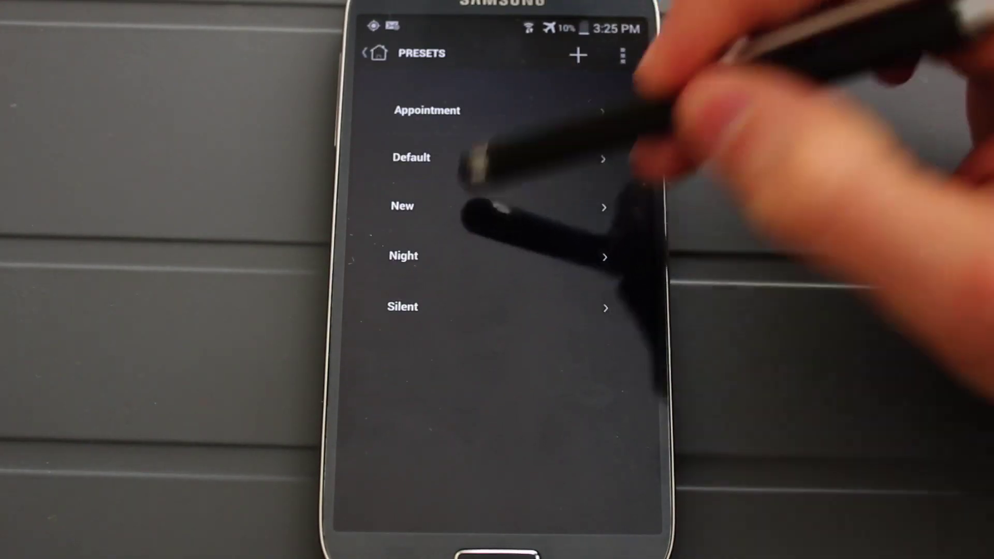
# Step: Apply the New preset and raise the notification volume
pyautogui.click(481, 207)
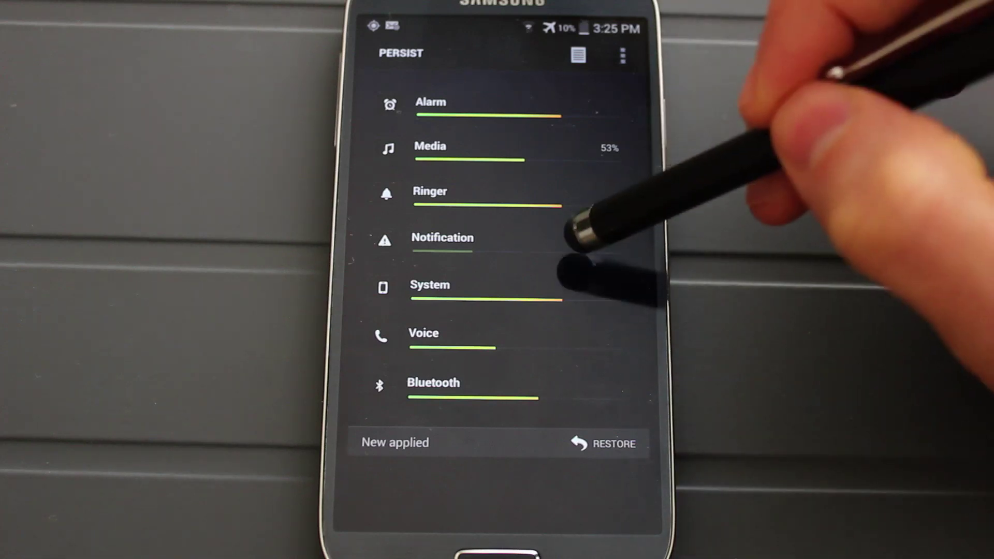
pyautogui.moveTo(470, 252); pyautogui.dragTo(544, 250)
pyautogui.moveTo(482, 251); pyautogui.dragTo(499, 251)
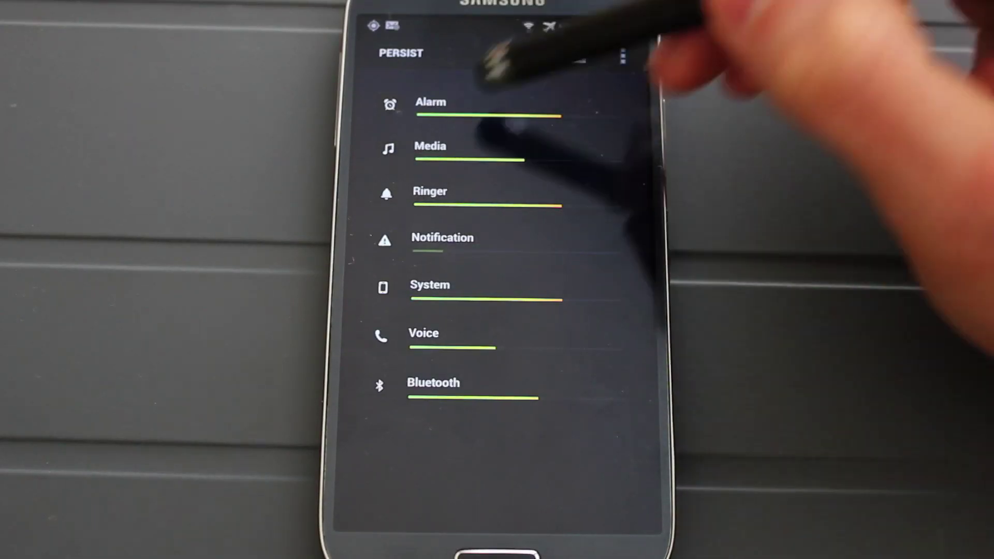
# Step: Drop alarm, media, voice and Bluetooth volumes to zero, then reapply New
pyautogui.moveTo(559, 116); pyautogui.dragTo(417, 115)
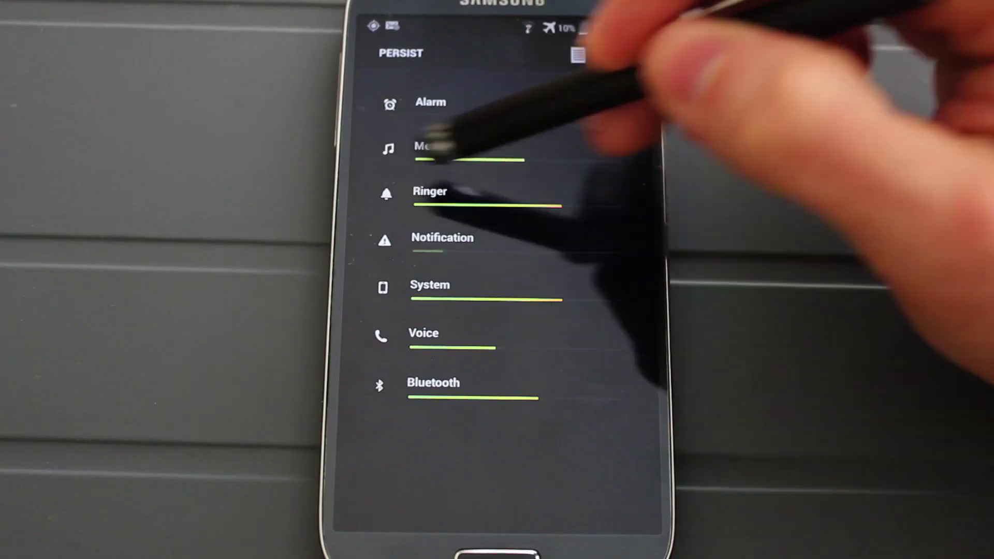
pyautogui.moveTo(544, 161); pyautogui.dragTo(416, 159)
pyautogui.moveTo(515, 205); pyautogui.dragTo(414, 205)
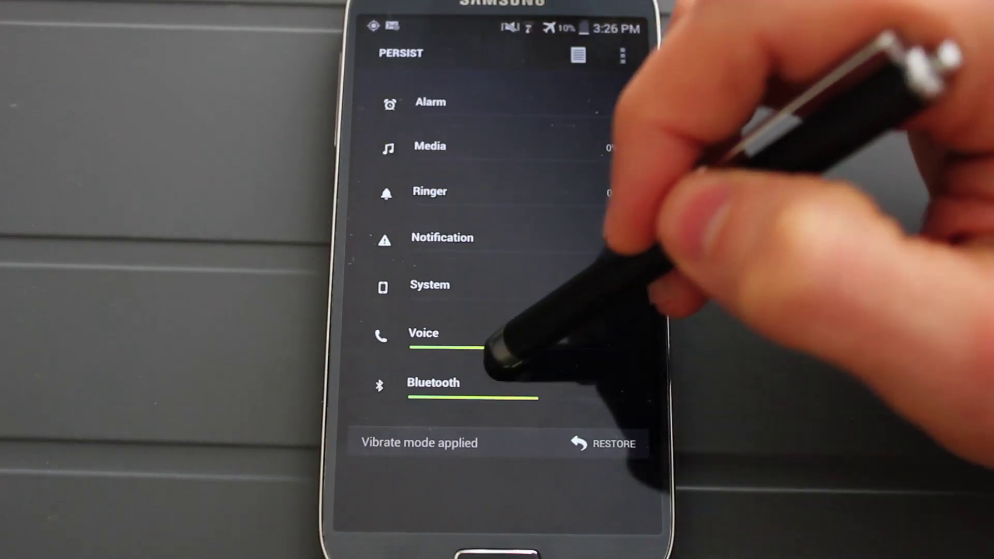
pyautogui.moveTo(505, 348); pyautogui.dragTo(412, 348)
pyautogui.moveTo(536, 398); pyautogui.dragTo(411, 398)
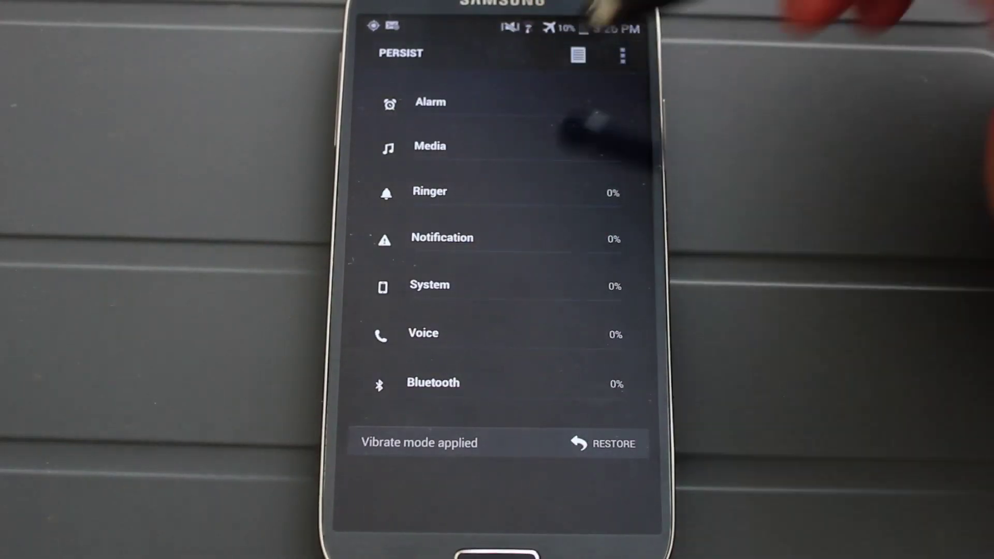
pyautogui.click(456, 210)
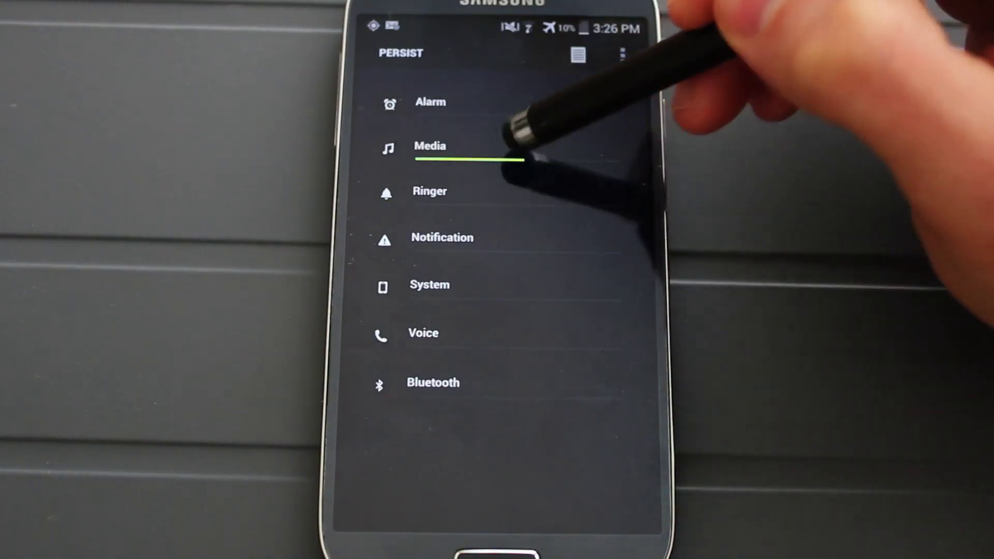
pyautogui.click(578, 55)
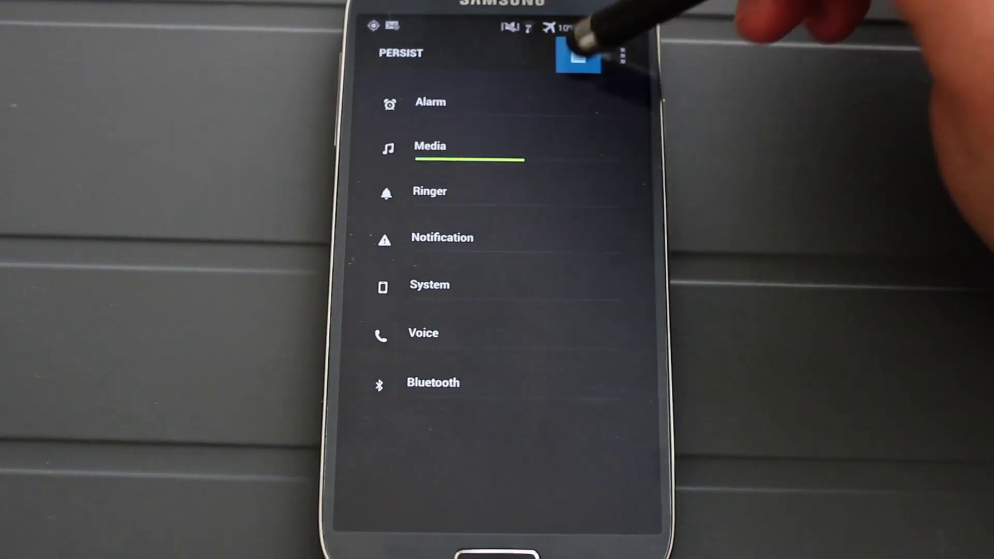
# Step: Review the New preset unchanged, return to the volume screen, then go home
pyautogui.click(604, 210)
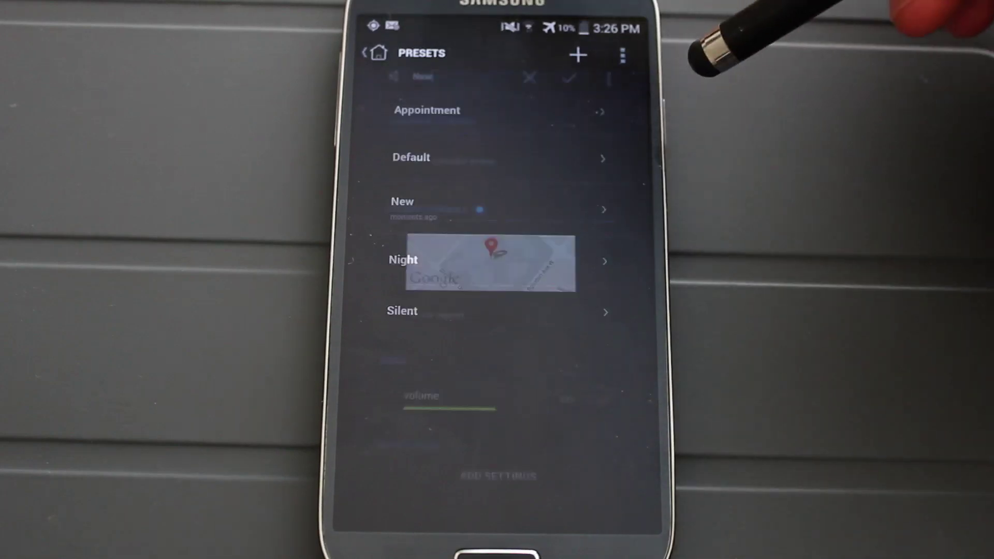
pyautogui.moveTo(521, 355); pyautogui.dragTo(579, 249)
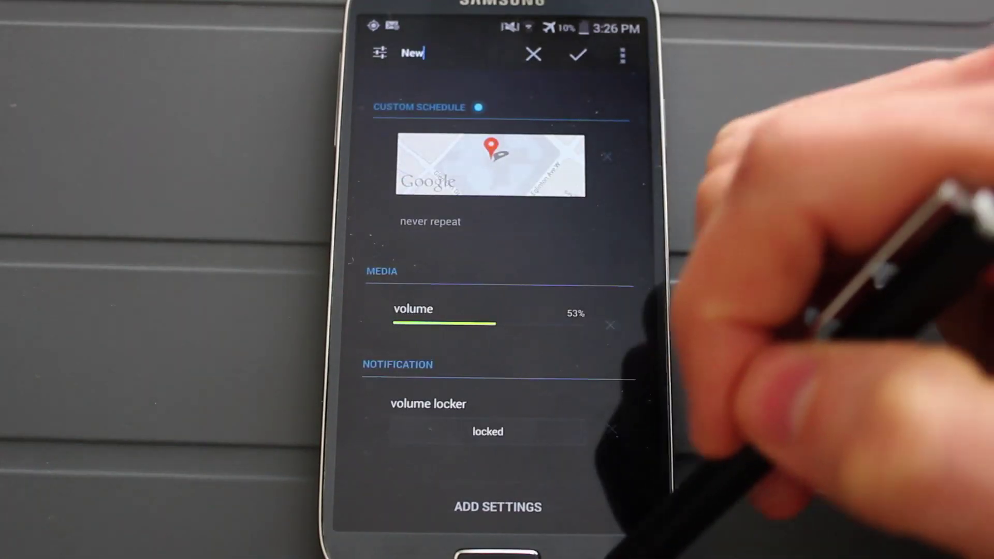
pyautogui.click(598, 553)
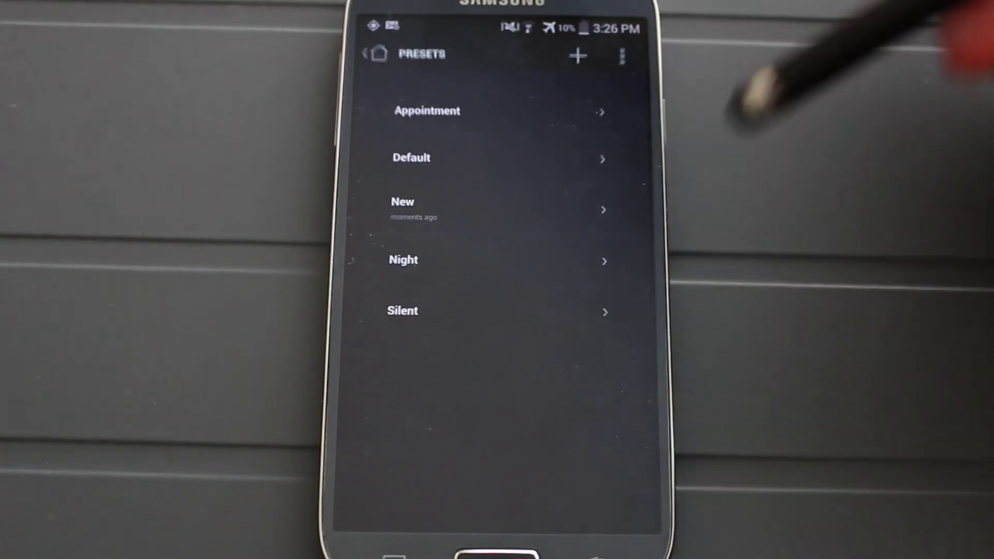
pyautogui.click(455, 140)
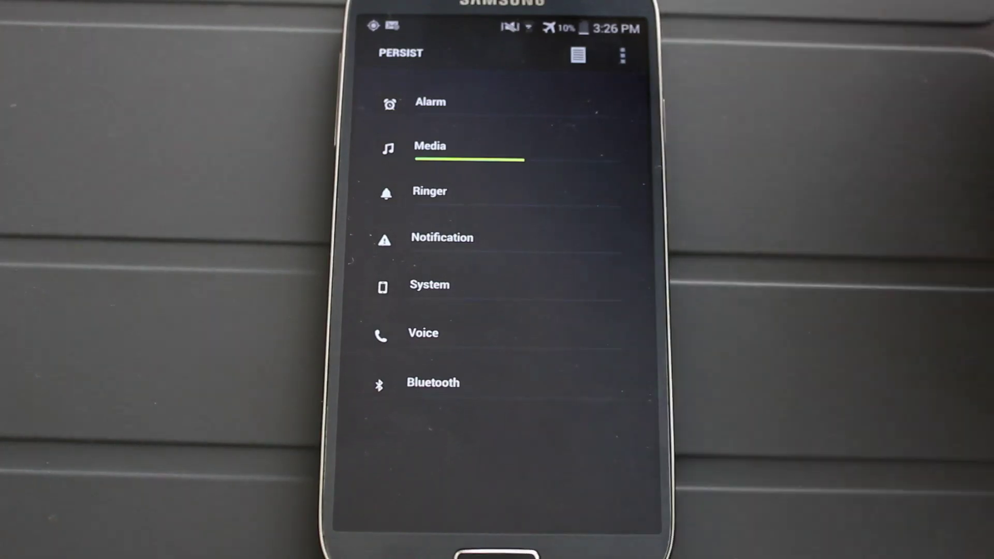
pyautogui.click(598, 553)
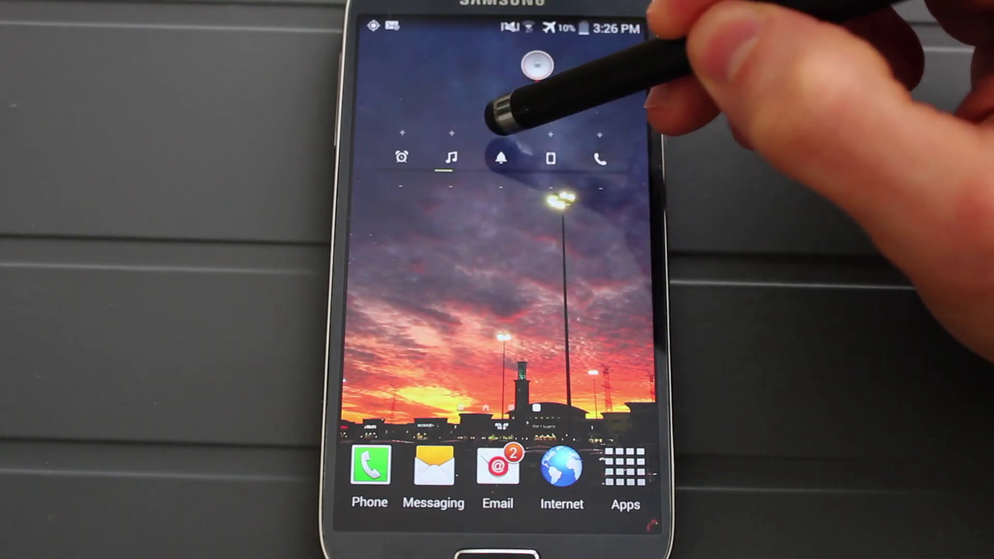
# Step: Unmute the ringer from the widget bell and pull down the notification shade
pyautogui.click(501, 158)
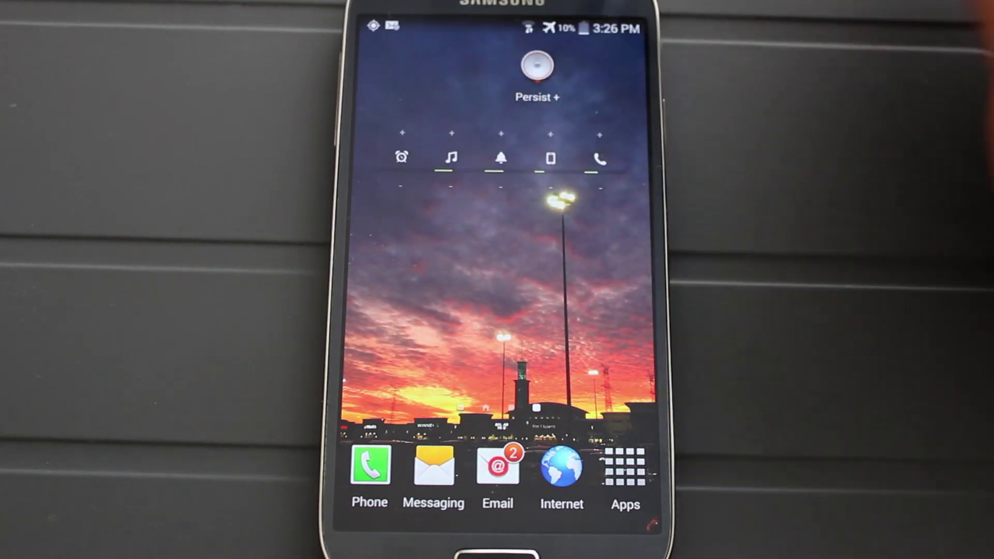
pyautogui.moveTo(607, 24); pyautogui.dragTo(606, 350)
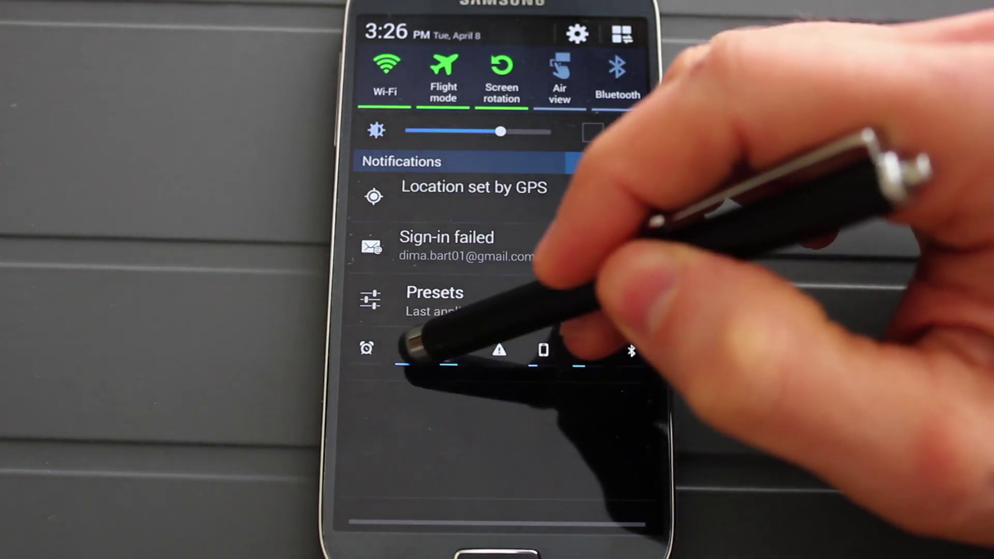
# Step: Open Persist from the Presets notification, go home, then reopen and dismiss the shade
pyautogui.moveTo(435, 373); pyautogui.dragTo(660, 70)
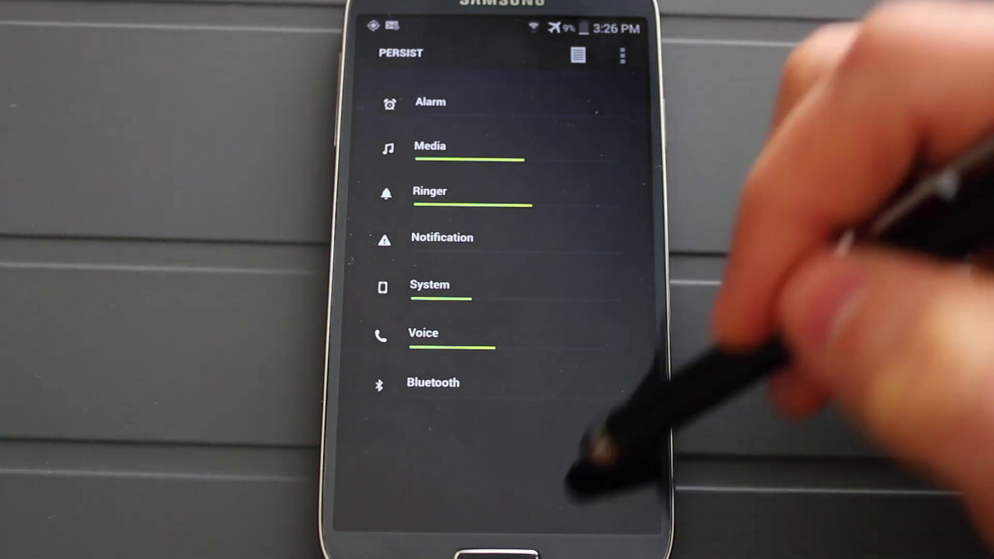
pyautogui.click(590, 548)
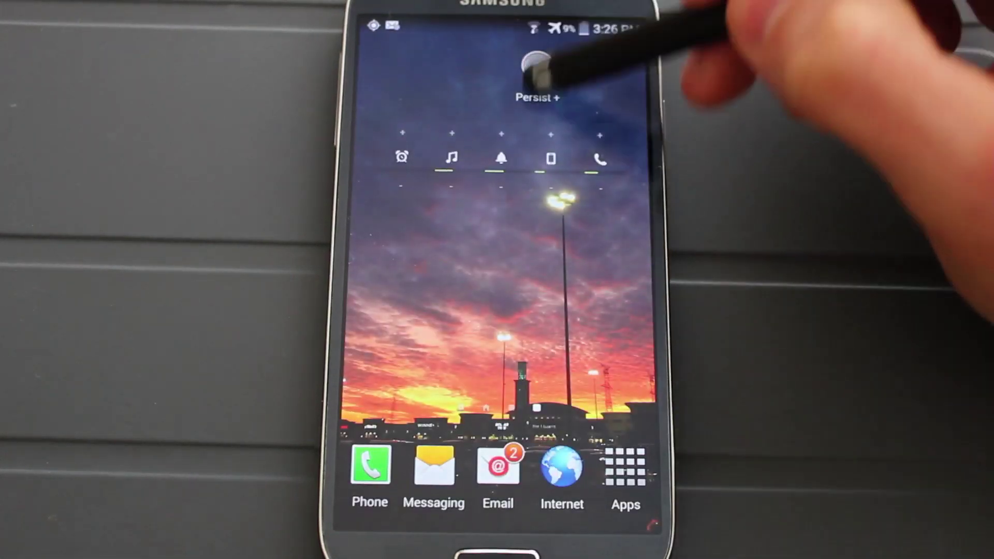
pyautogui.moveTo(555, 46); pyautogui.dragTo(544, 388)
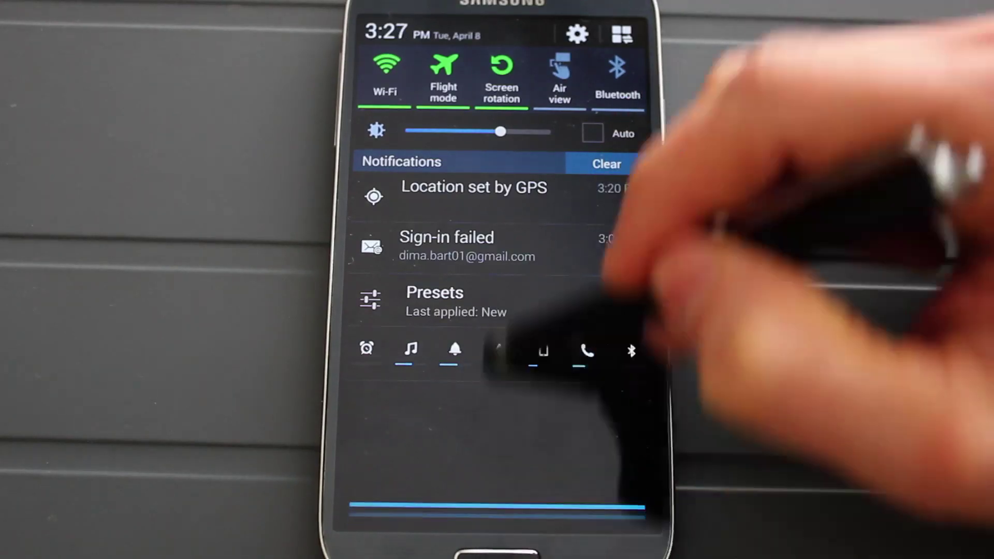
pyautogui.moveTo(502, 522); pyautogui.dragTo(543, 195)
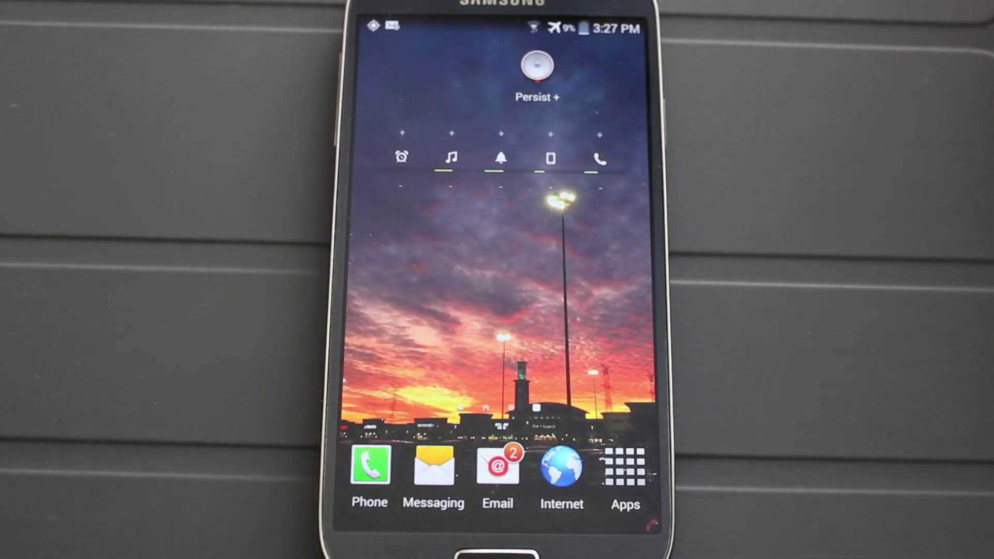